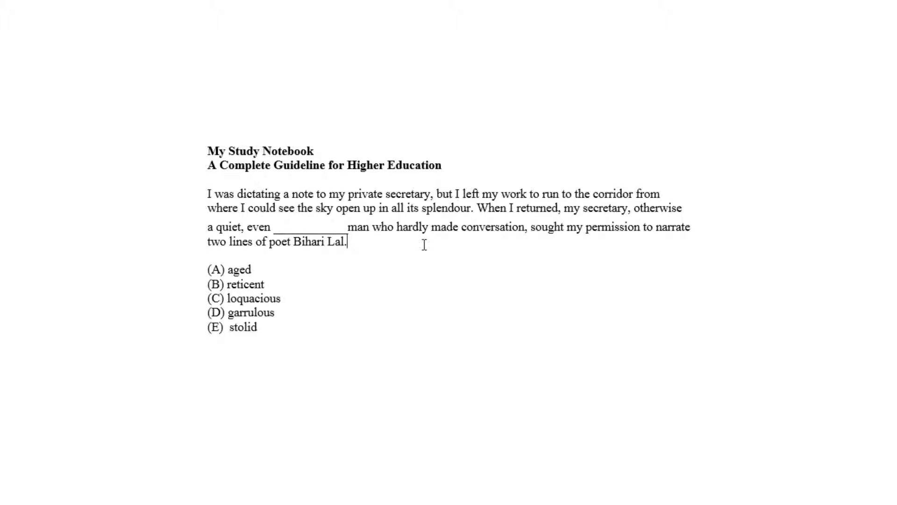
Step: Select answer choices (C) loquacious and (D) garrulous and apply red font color
{"action": "left_click", "coordinate": [284, 315]}
{"action": "key", "text": "shift+Up"}
{"action": "key", "text": "shift+Home"}
{"action": "left_click", "coordinate": [261, 269]}
{"action": "left_click", "coordinate": [301, 310]}
{"action": "left_click", "coordinate": [277, 327]}
{"action": "left_click", "coordinate": [282, 286]}
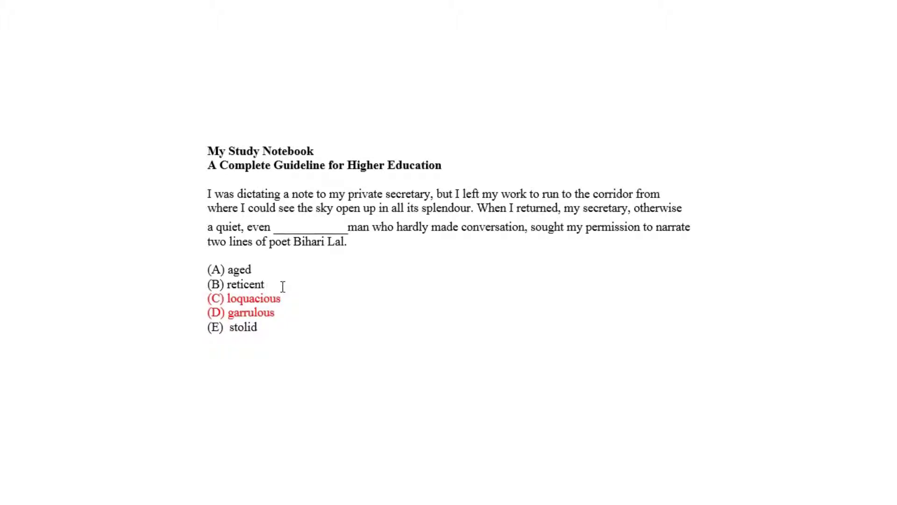
Step: Make (A) aged and (E) stolid red, then highlight answer (B) reticent
{"action": "left_click_drag", "start_coordinate": [250, 270], "coordinate": [207, 271]}
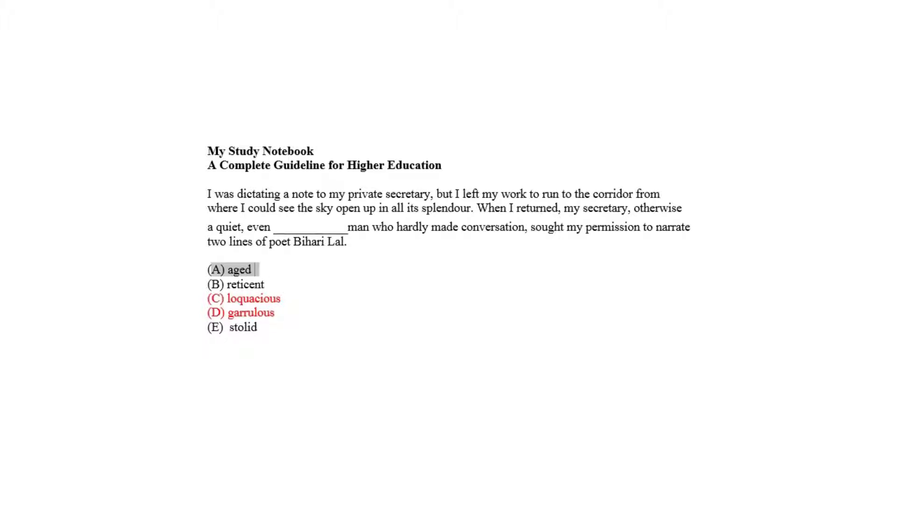
{"action": "left_click_drag", "start_coordinate": [274, 329], "coordinate": [209, 327]}
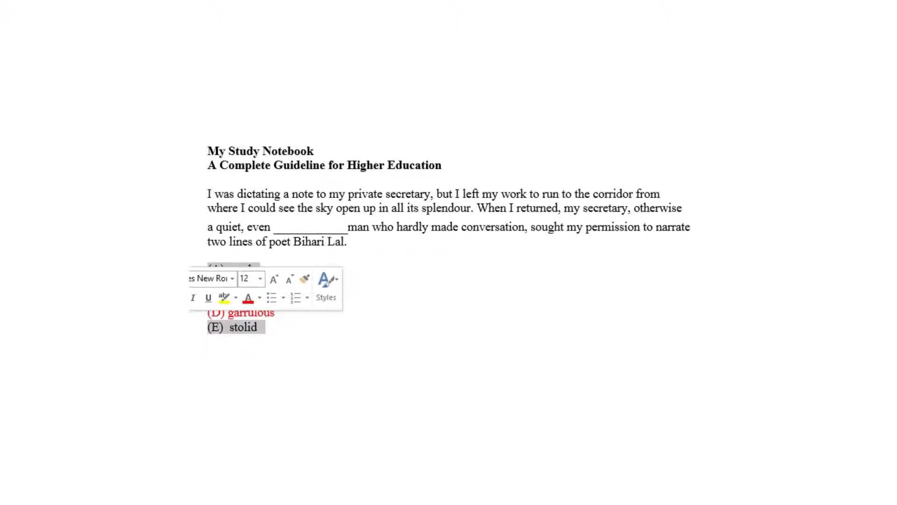
{"action": "left_click", "coordinate": [247, 297]}
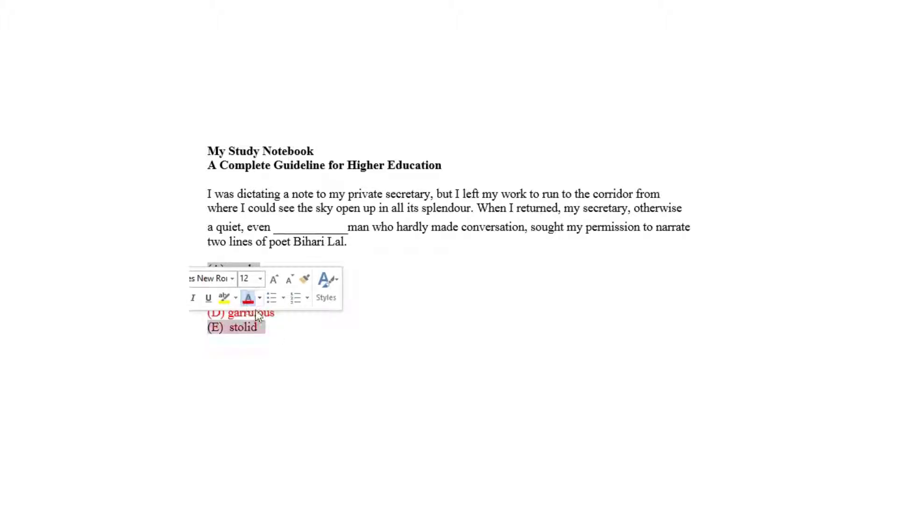
{"action": "left_click", "coordinate": [298, 335]}
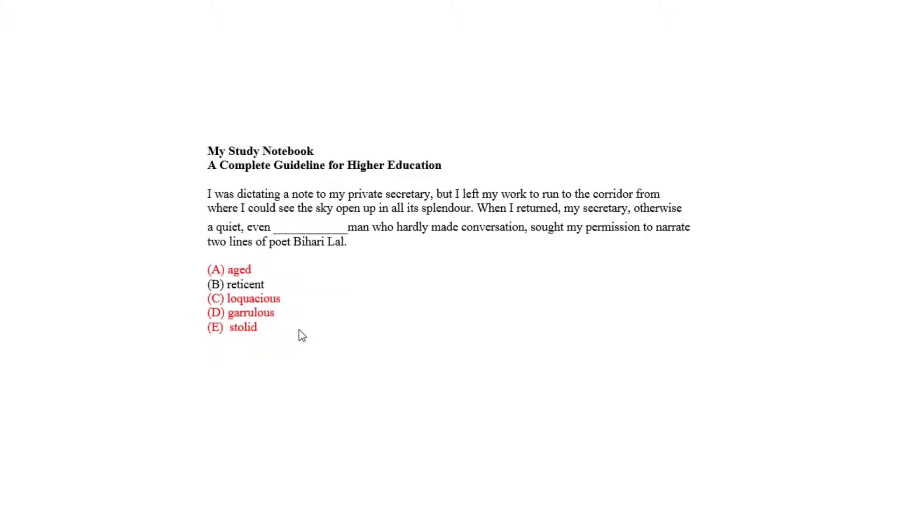
{"action": "left_click_drag", "start_coordinate": [288, 284], "coordinate": [208, 284]}
{"action": "left_click", "coordinate": [252, 254]}
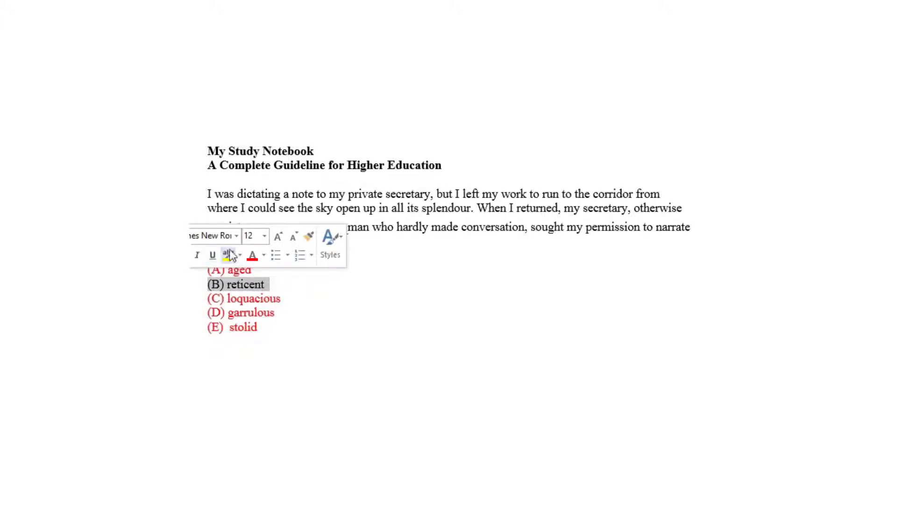